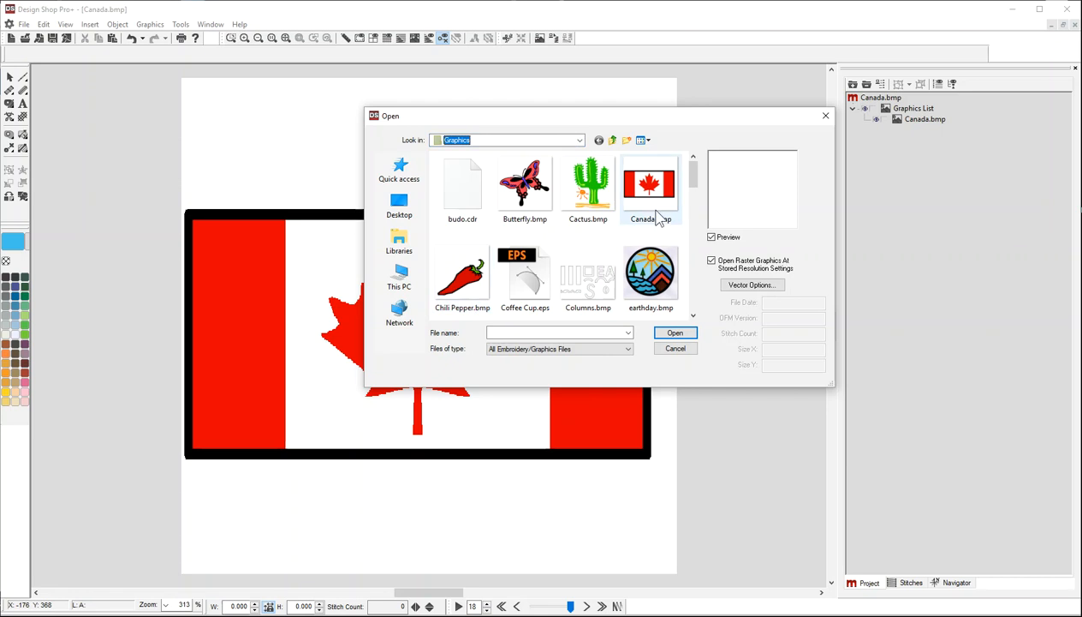
Open Canada.bmp and convert the flag's right red bar into a stitched fill region.
{"action": "left_click", "coordinate": [673, 334]}
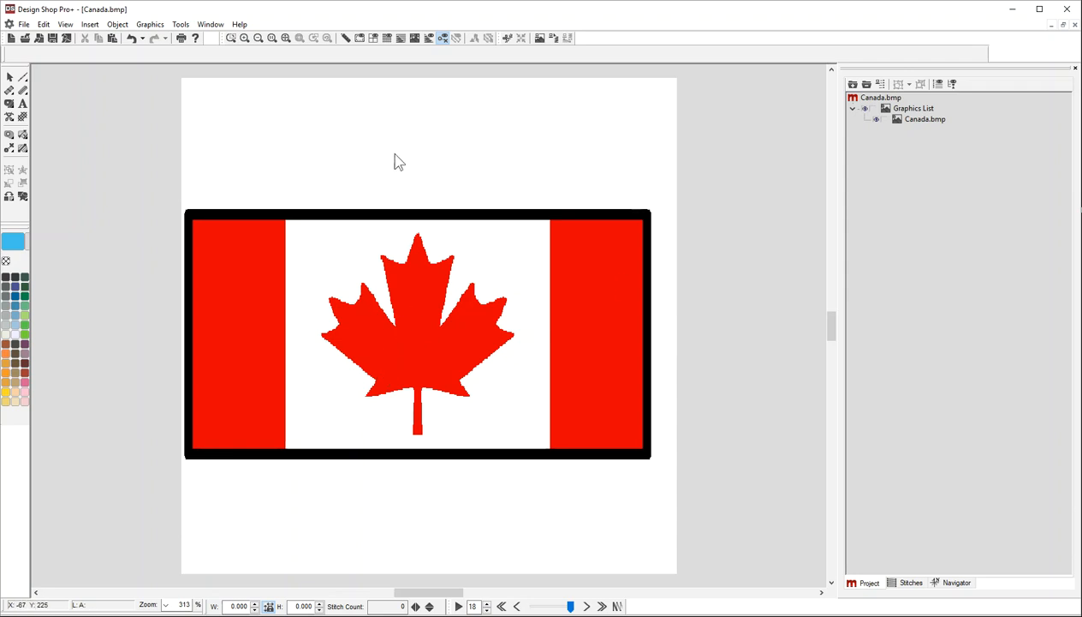
{"action": "left_click", "coordinate": [554, 40]}
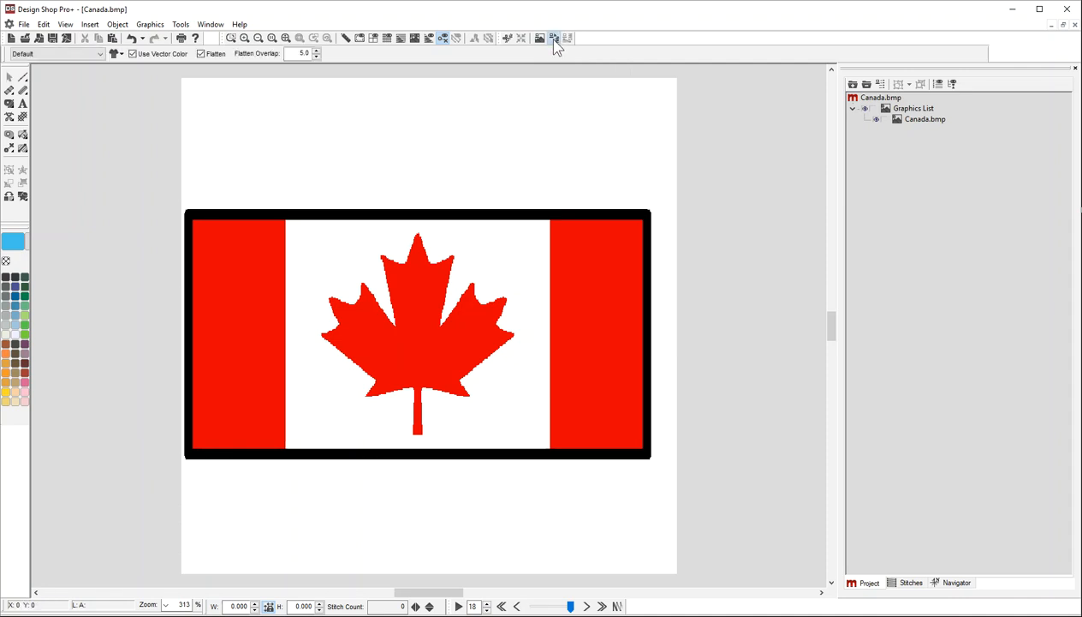
{"action": "left_click", "coordinate": [590, 288]}
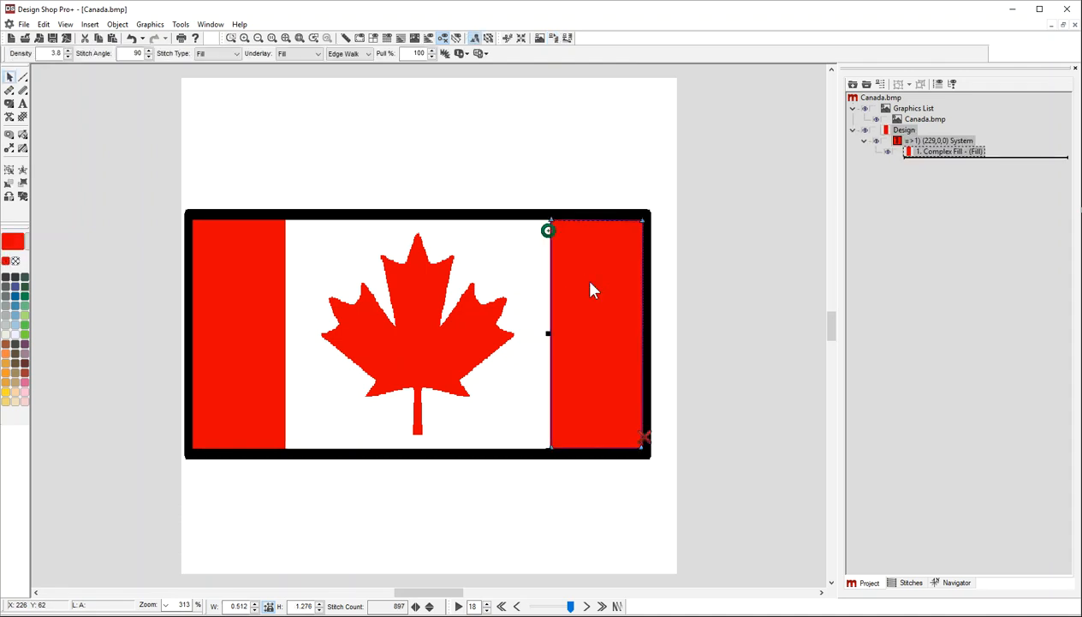
Recolor the right bar's fill to green.
{"action": "left_click", "coordinate": [914, 151]}
{"action": "left_click", "coordinate": [25, 334]}
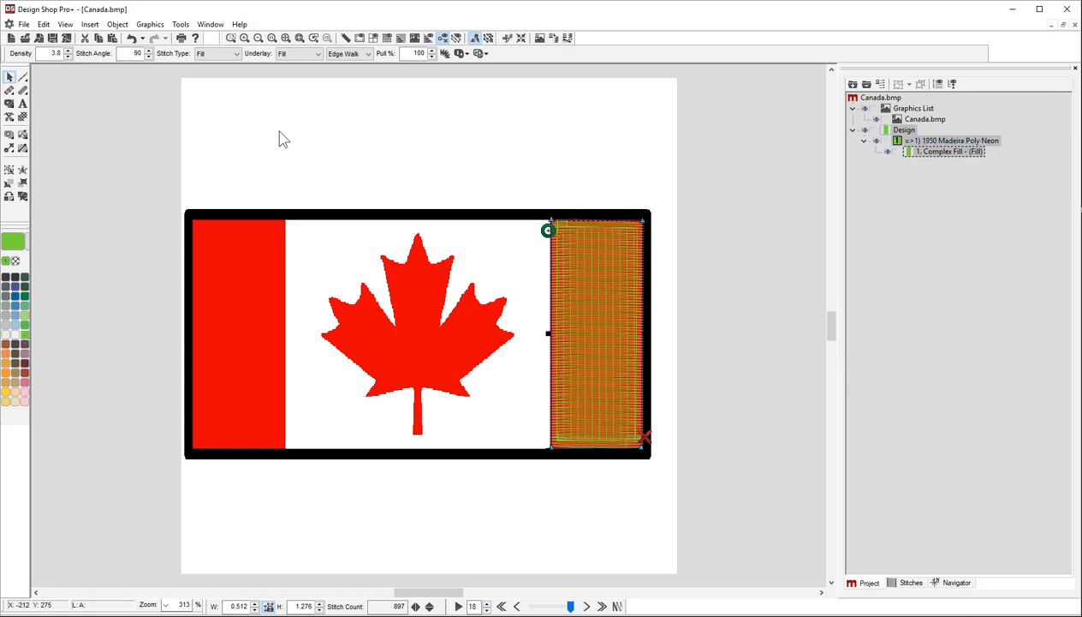
Set the right bar's stitch angle to 31° by drawing a diagonal direction line across it.
{"action": "left_click", "coordinate": [400, 38]}
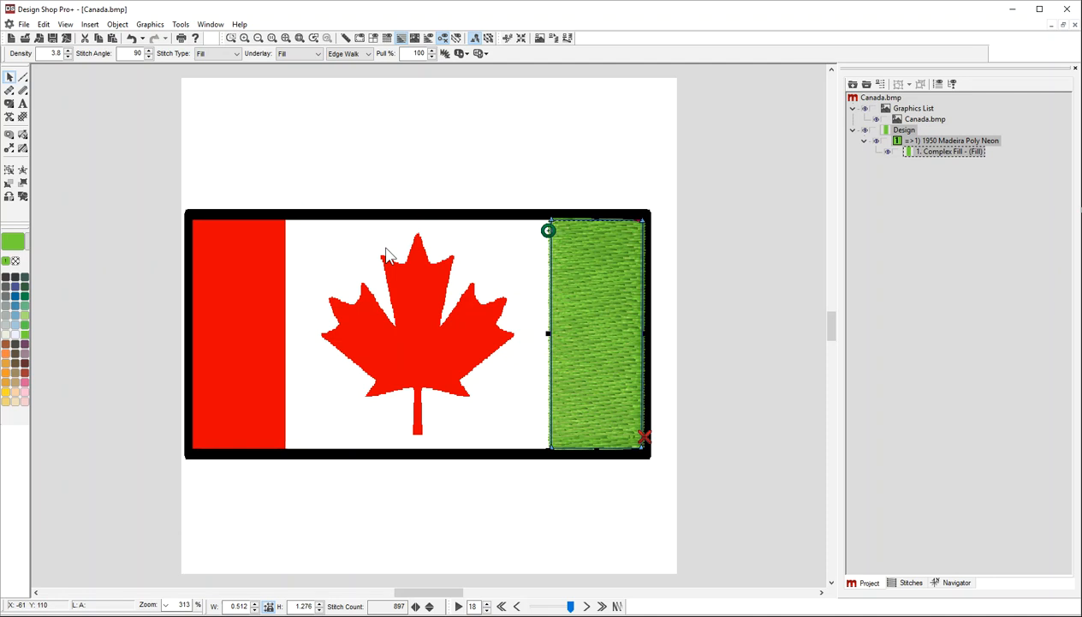
{"action": "left_click", "coordinate": [23, 148]}
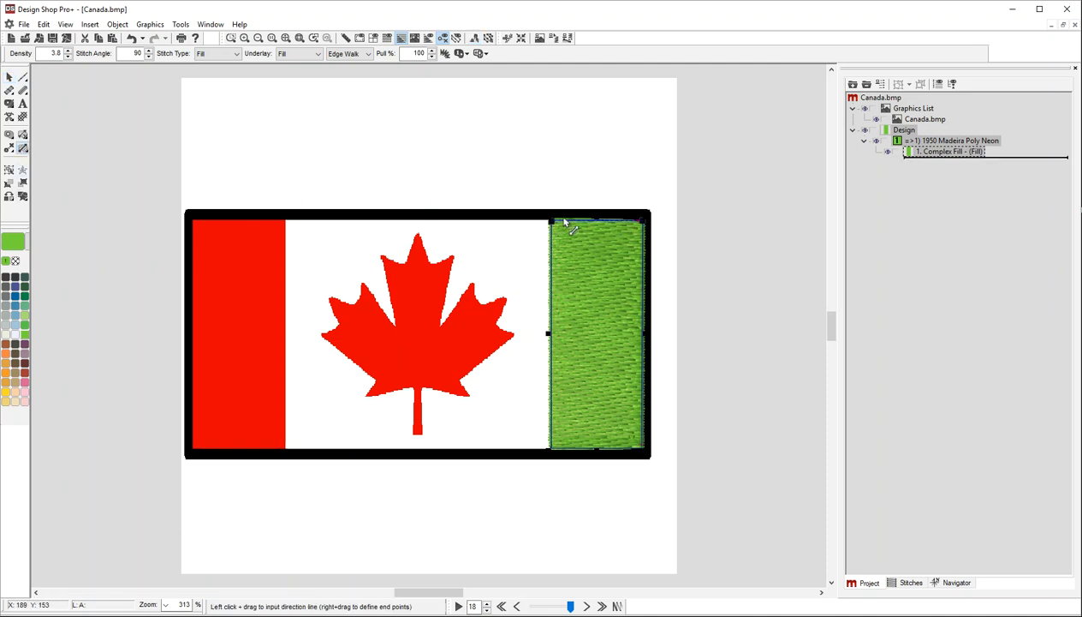
{"action": "left_click_drag", "start_coordinate": [551, 223], "coordinate": [551, 372]}
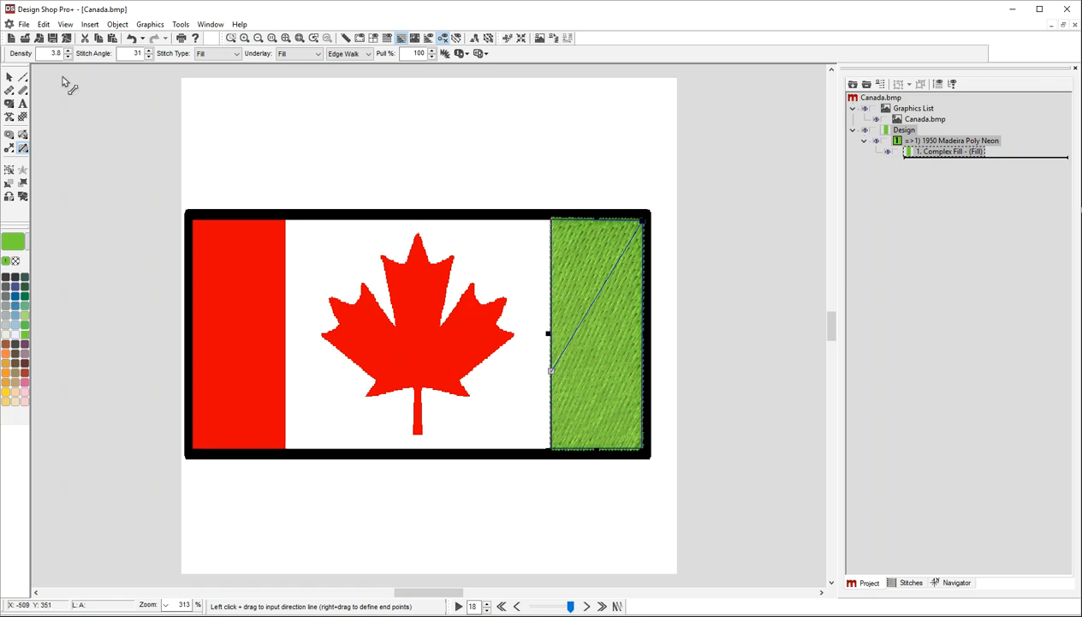
Stitch the maple leaf and the left red bar as fill regions.
{"action": "left_click", "coordinate": [554, 38]}
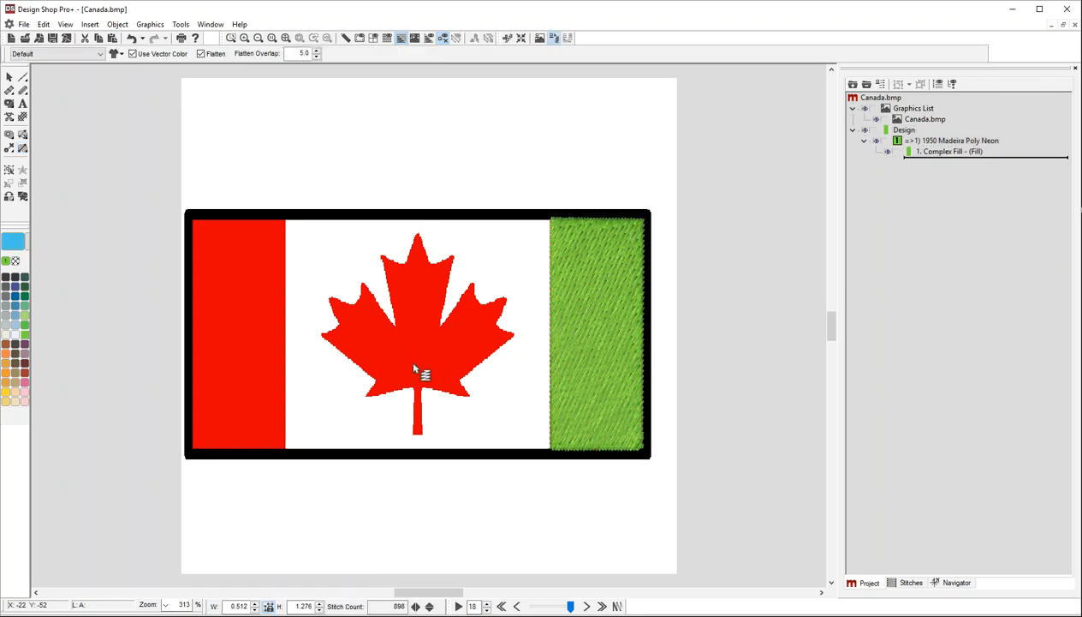
{"action": "left_click", "coordinate": [412, 362]}
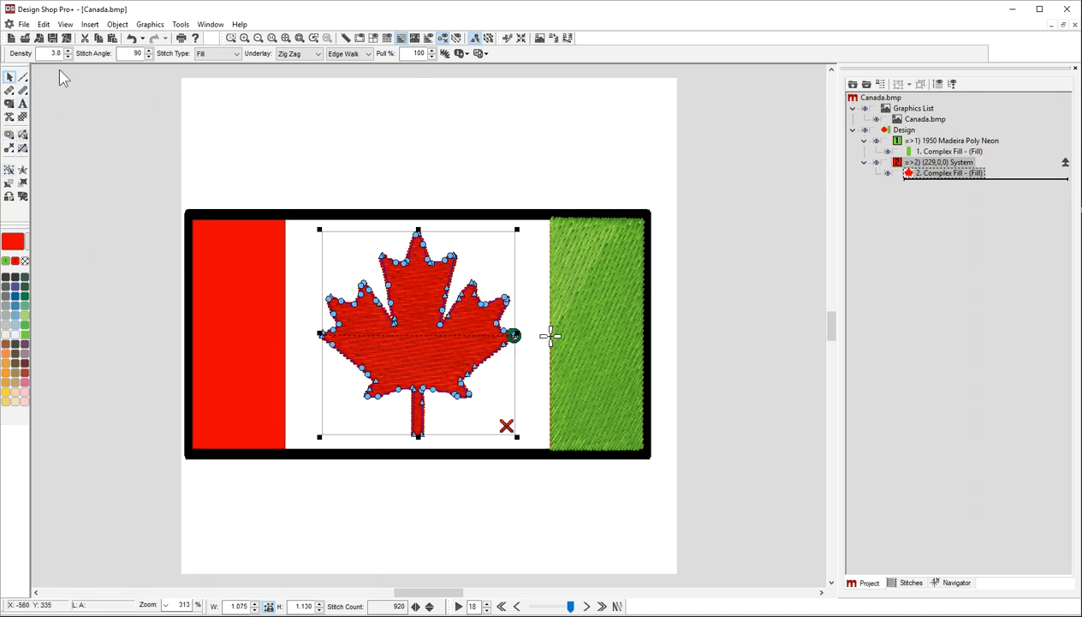
{"action": "left_click", "coordinate": [539, 38]}
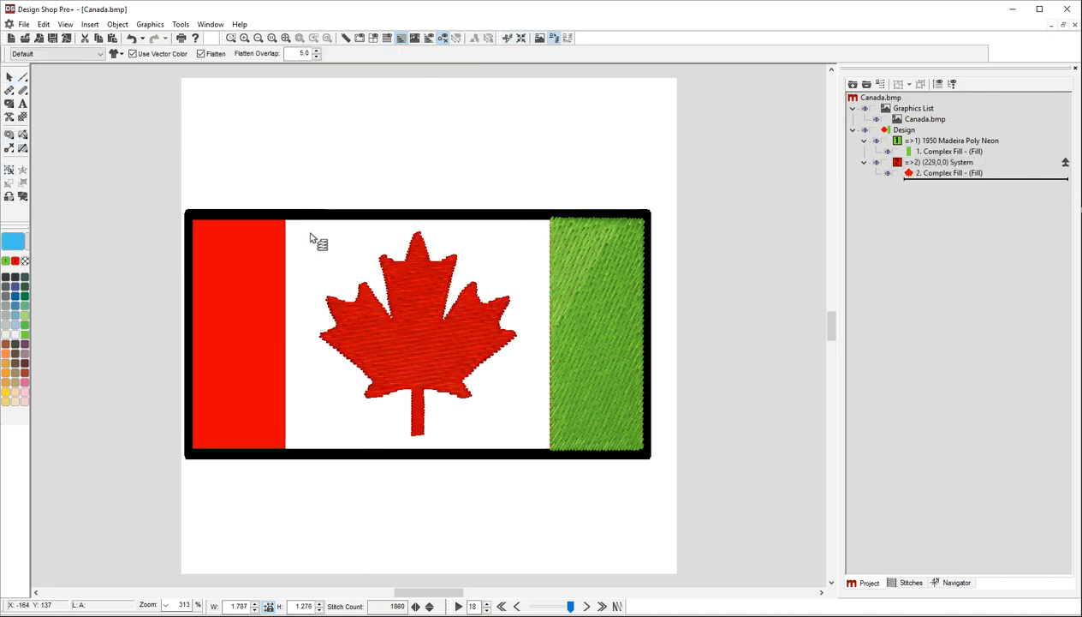
{"action": "left_click", "coordinate": [234, 270]}
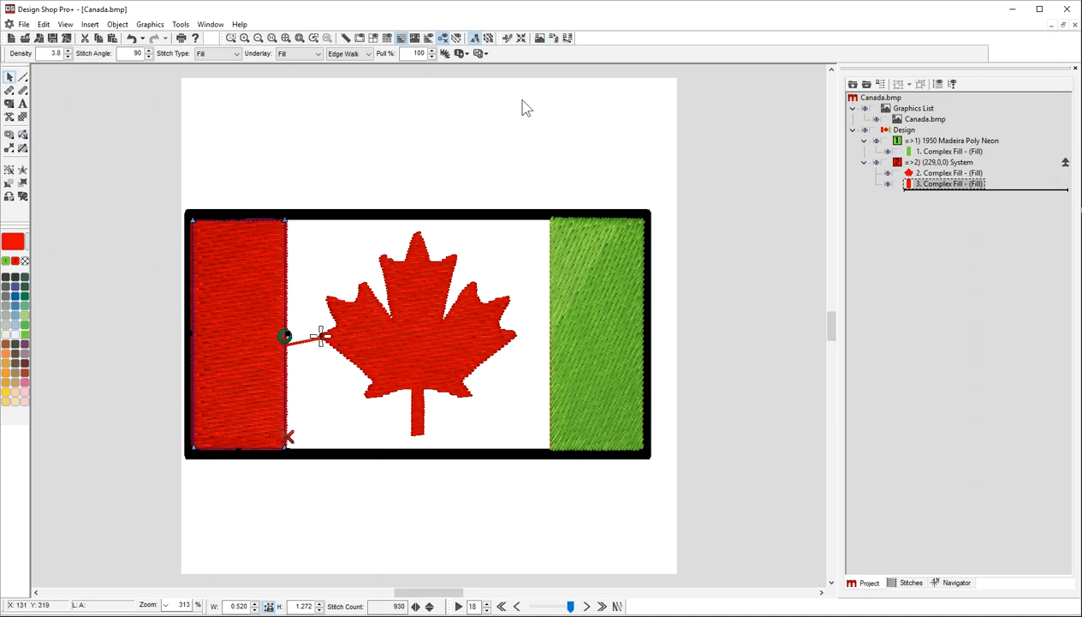
Stitch the white background region and move its color block to the start of the sewing order.
{"action": "left_click", "coordinate": [552, 38]}
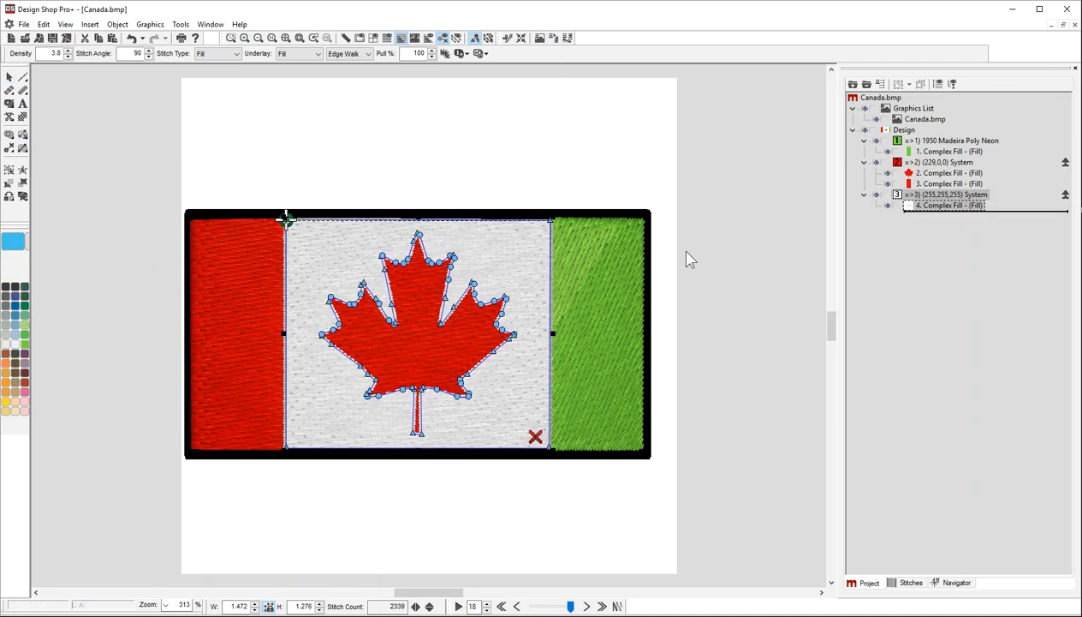
{"action": "left_click_drag", "start_coordinate": [965, 204], "coordinate": [948, 140]}
Recolor the right bar's fill to red.
{"action": "left_click", "coordinate": [944, 172]}
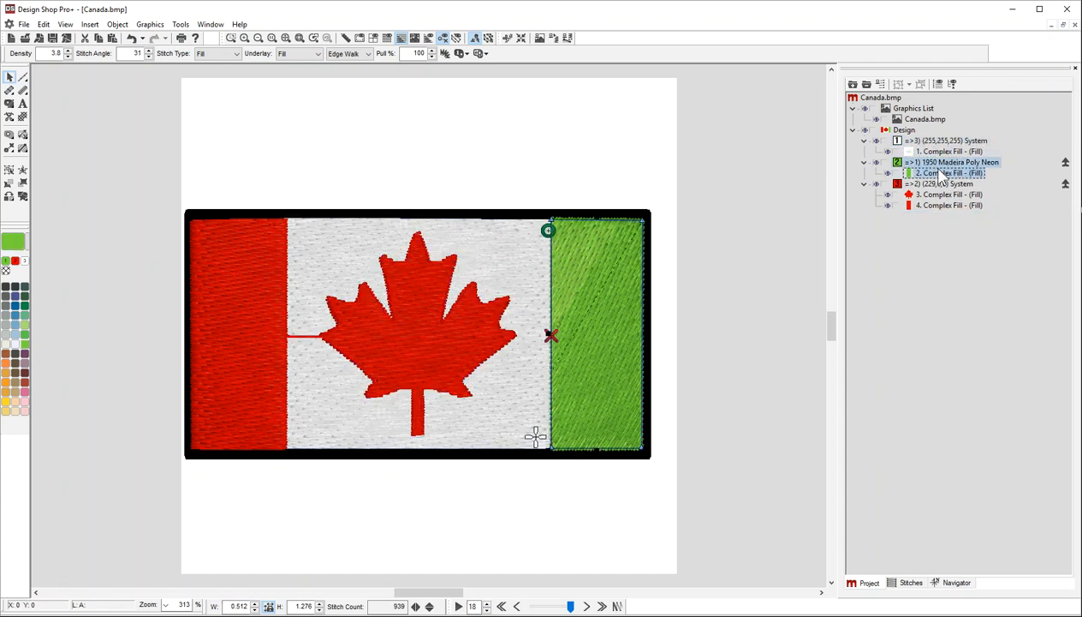
{"action": "left_click", "coordinate": [15, 261]}
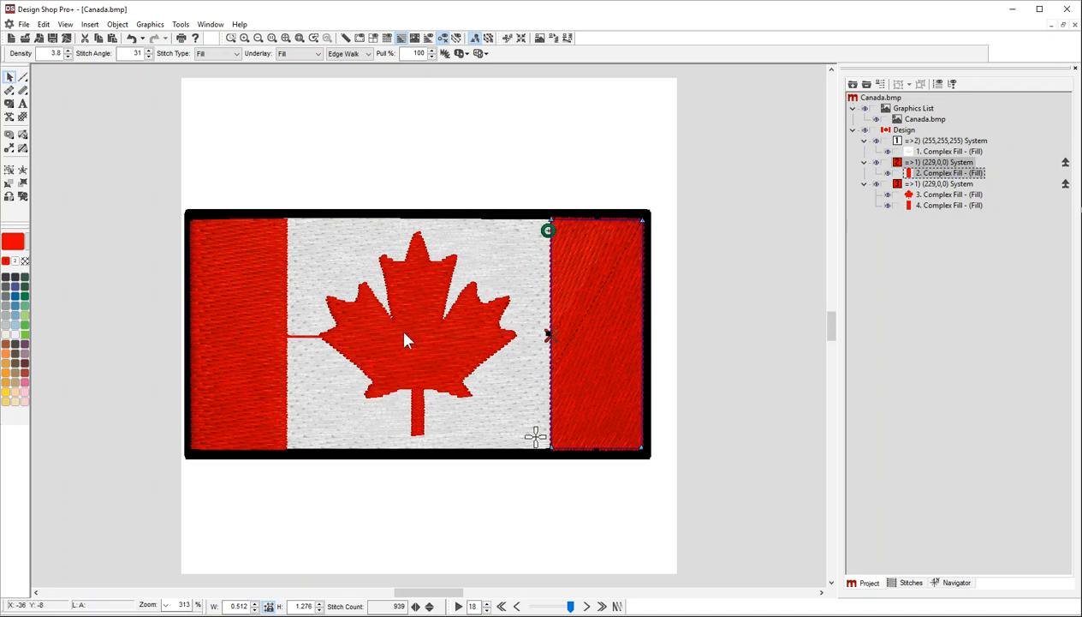
Reorder the red objects so the left bar sews before the maple leaf.
{"action": "left_click", "coordinate": [930, 205]}
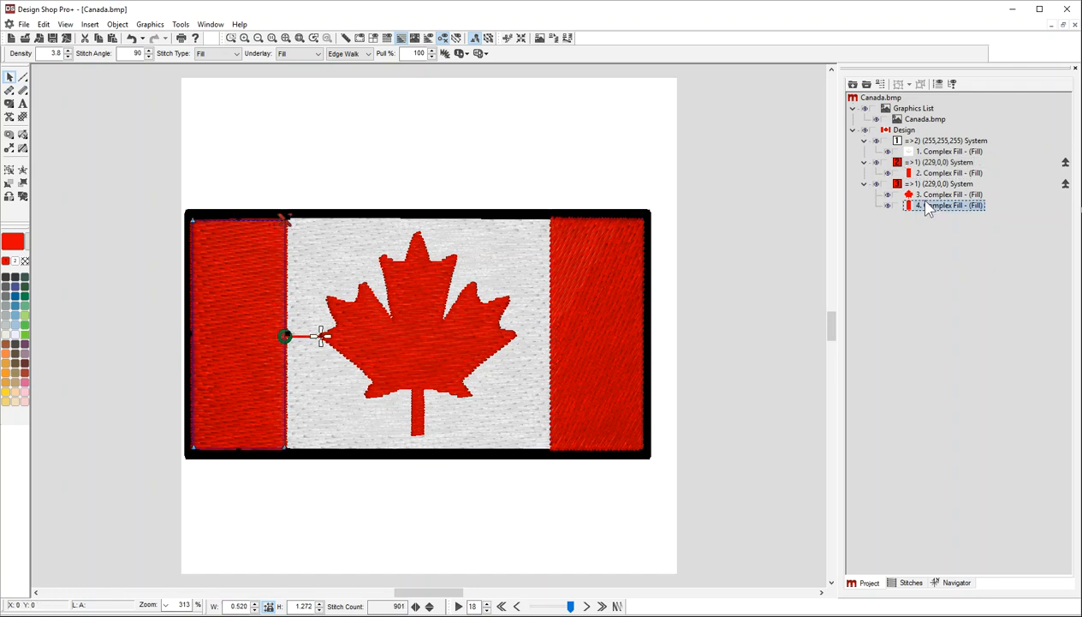
{"action": "left_click", "coordinate": [925, 185]}
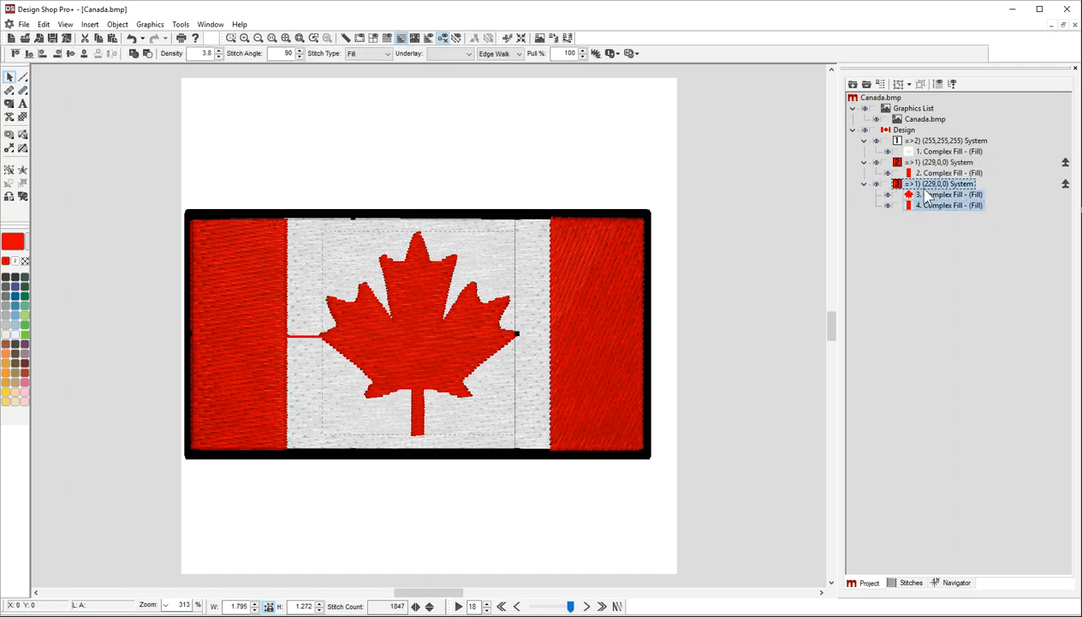
{"action": "left_click_drag", "start_coordinate": [929, 200], "coordinate": [930, 217]}
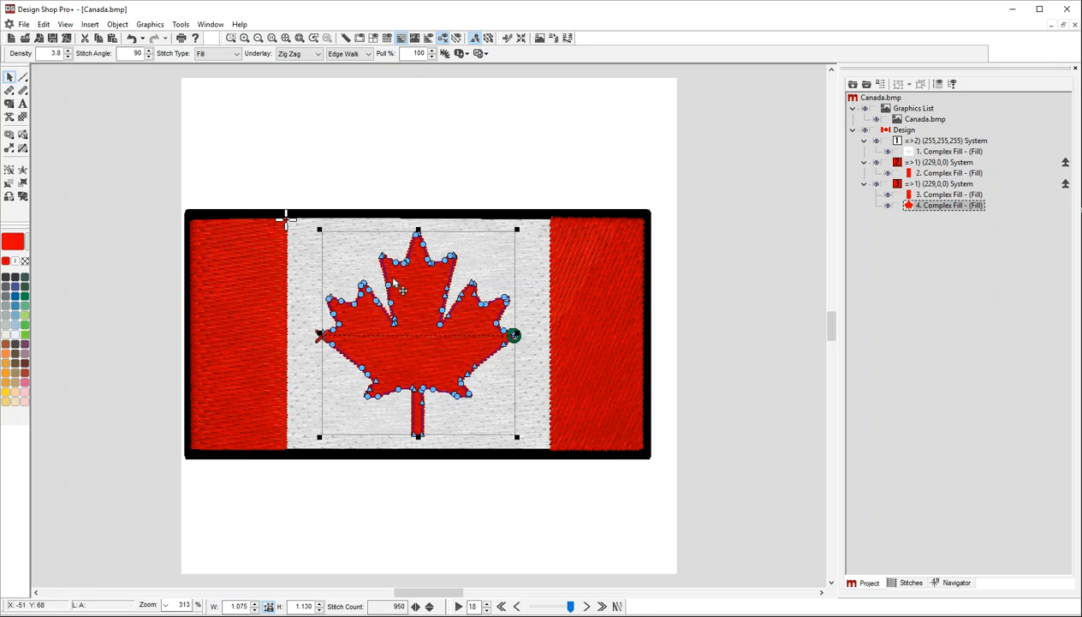
Add a white walk-stitch outline around the maple leaf.
{"action": "left_click", "coordinate": [710, 188]}
{"action": "left_click", "coordinate": [431, 334]}
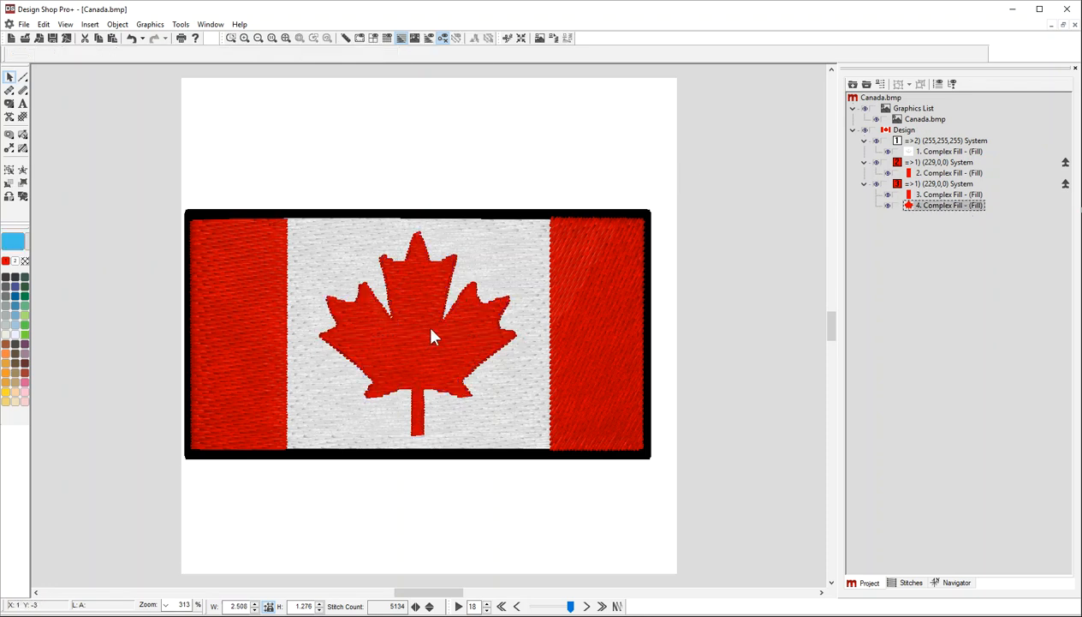
{"action": "left_click", "coordinate": [23, 79]}
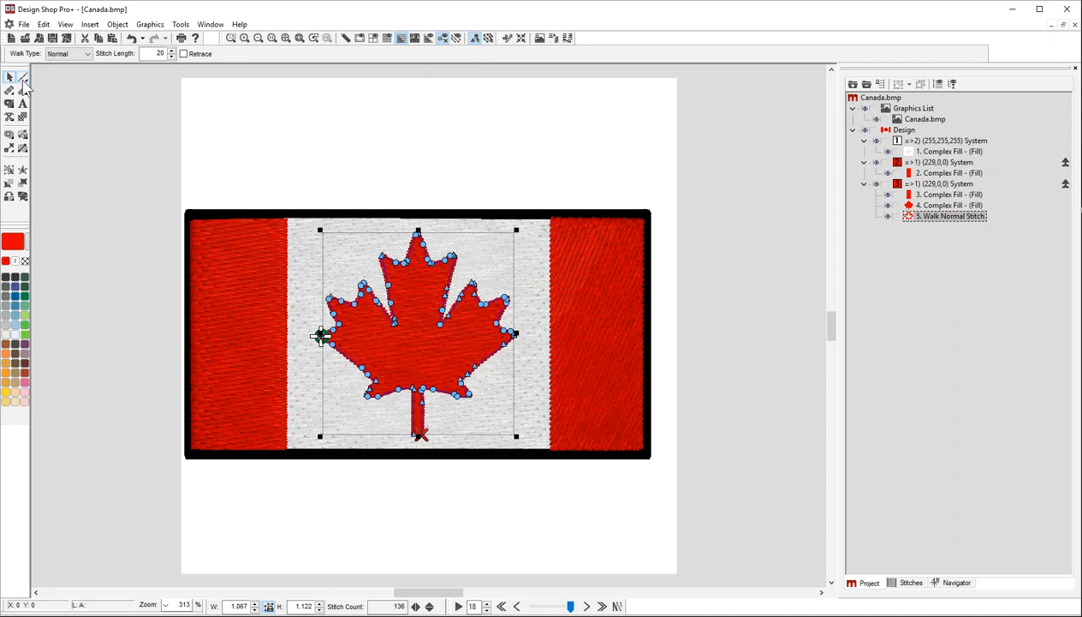
{"action": "left_click", "coordinate": [18, 261]}
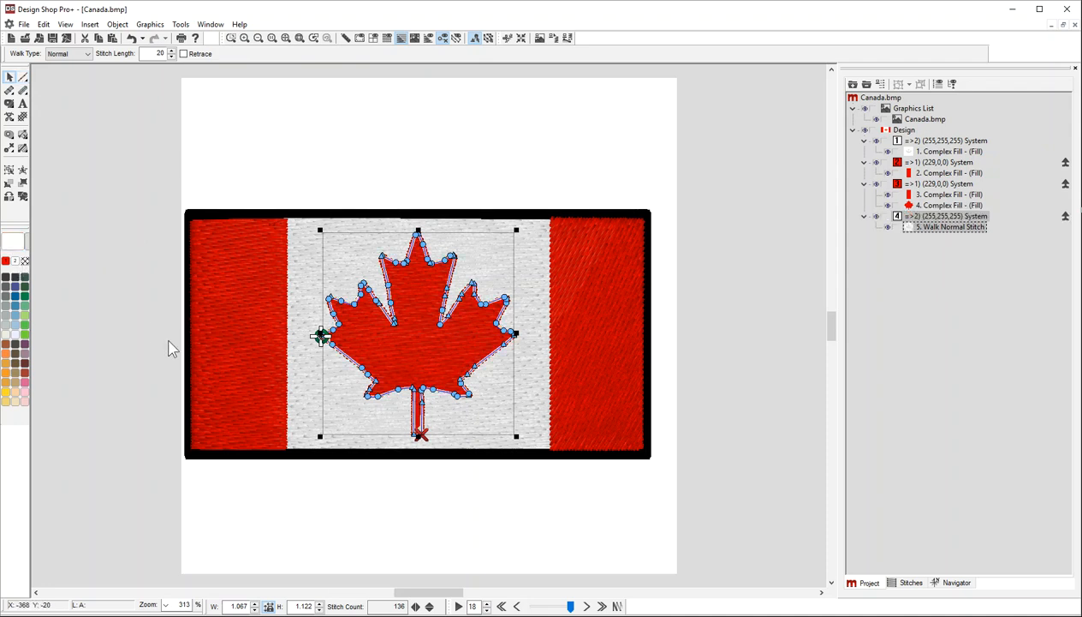
{"action": "left_click", "coordinate": [146, 216]}
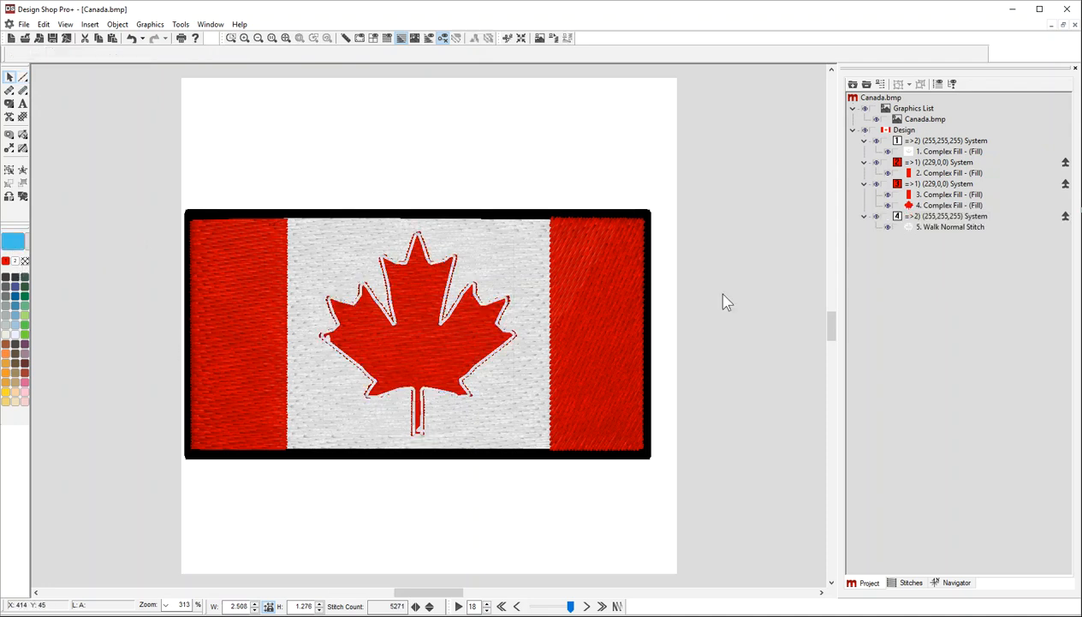
Change the leaf outline's thread color to gray.
{"action": "left_click", "coordinate": [898, 226]}
{"action": "left_click", "coordinate": [9, 296]}
{"action": "left_click", "coordinate": [94, 294]}
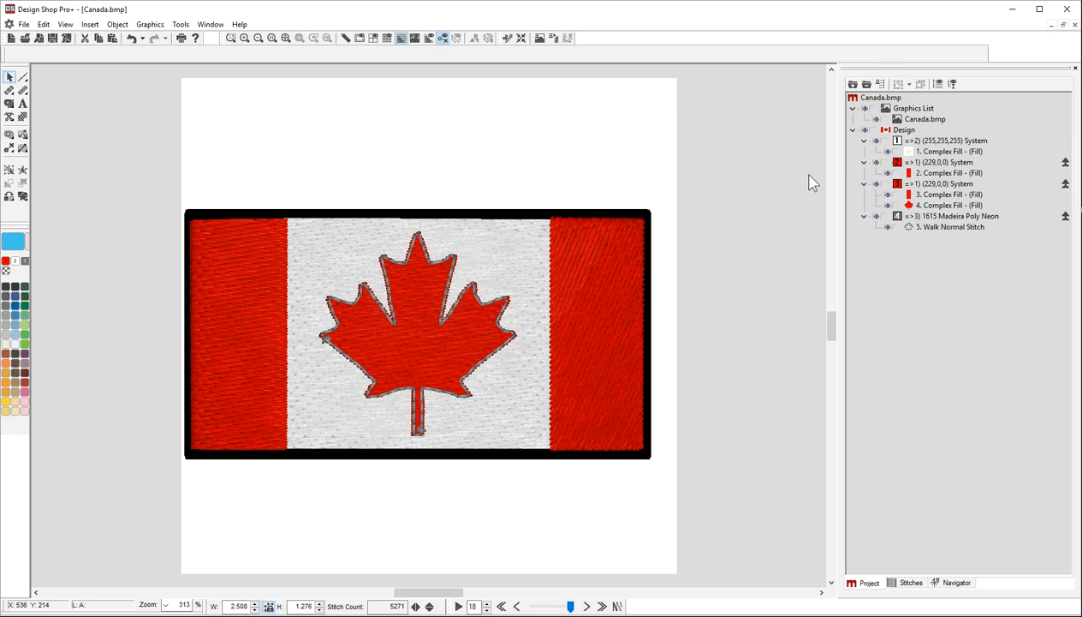
{"action": "left_click", "coordinate": [909, 226]}
{"action": "left_click", "coordinate": [72, 53]}
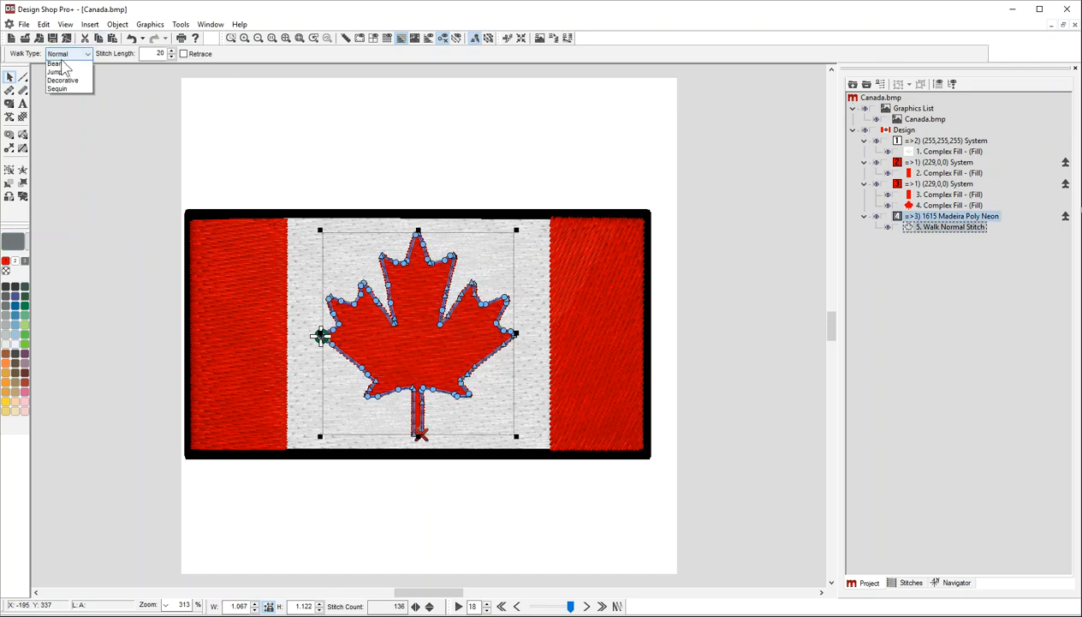
{"action": "left_click", "coordinate": [60, 68]}
{"action": "left_click", "coordinate": [59, 68]}
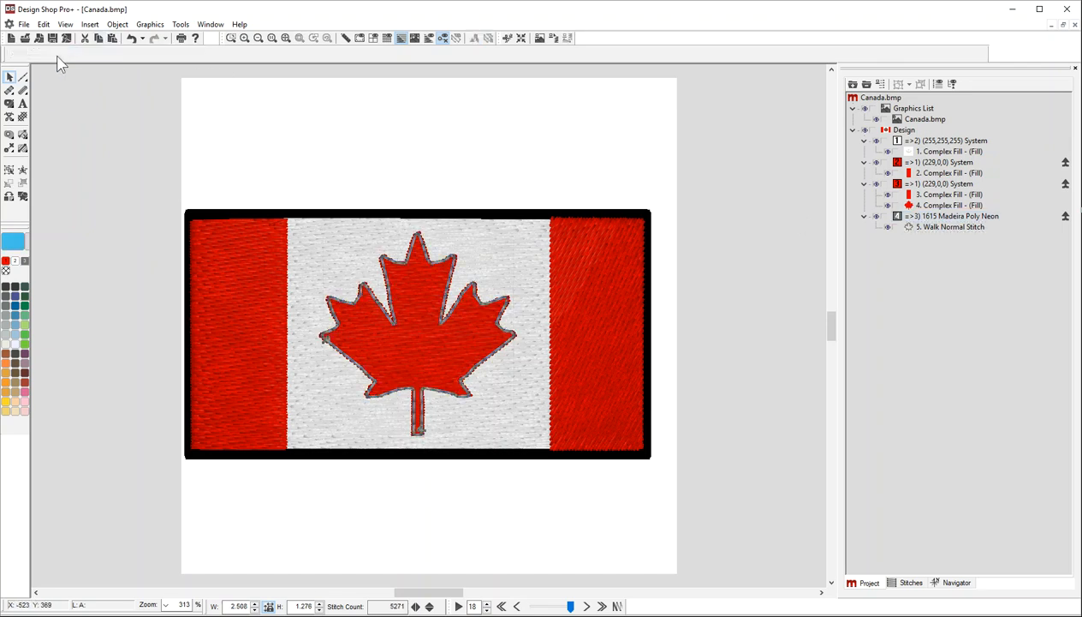
Change the leaf outline's walk type to Bean.
{"action": "left_click", "coordinate": [923, 229]}
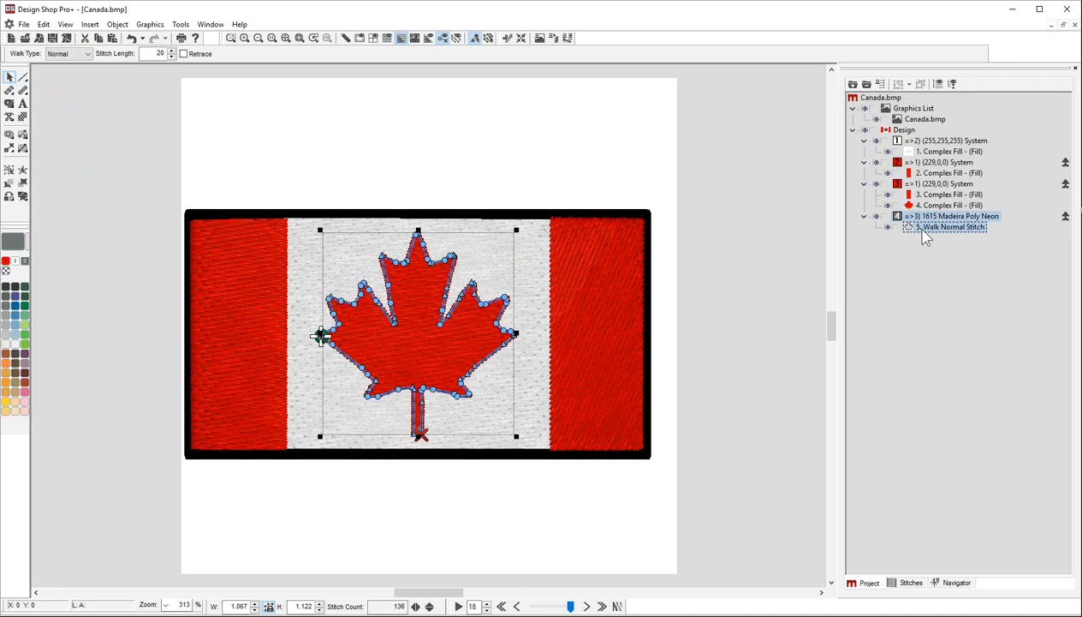
{"action": "left_click", "coordinate": [72, 53]}
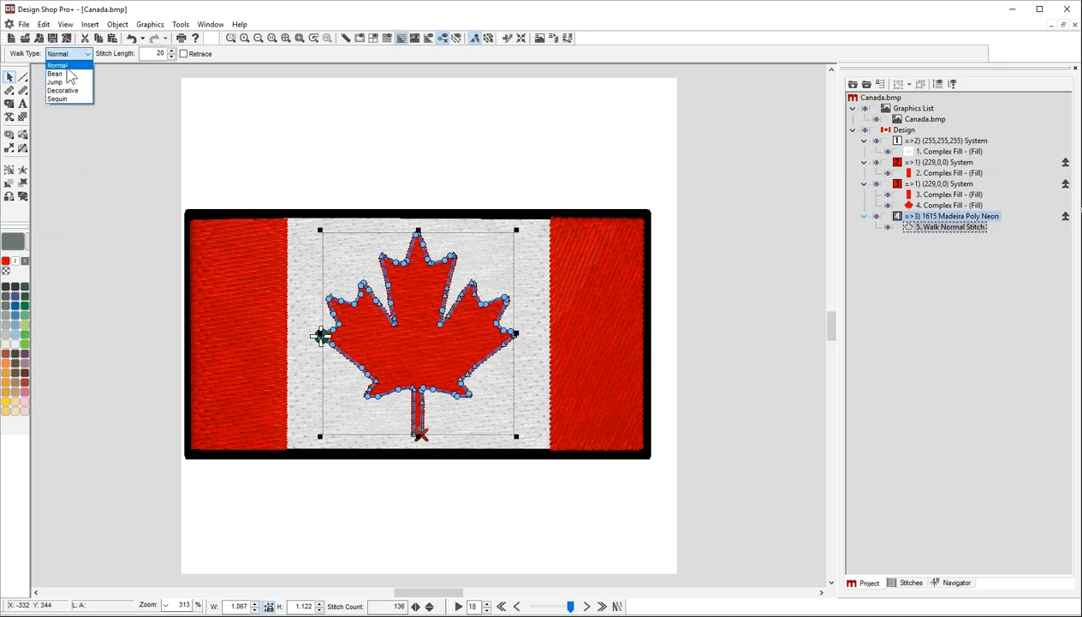
{"action": "left_click", "coordinate": [60, 73]}
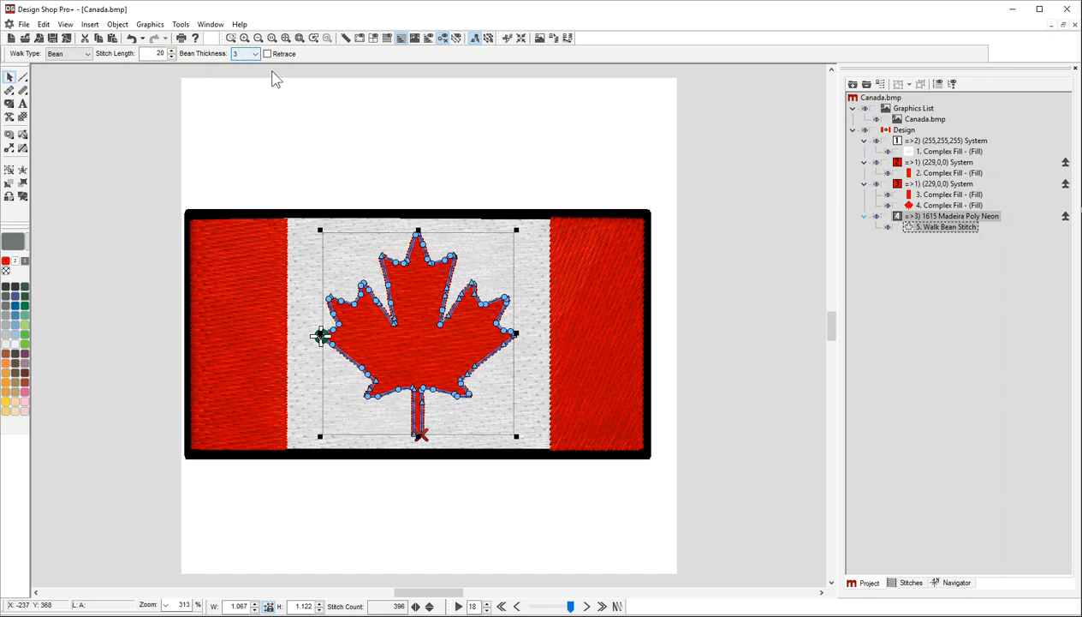
{"action": "left_click", "coordinate": [756, 215]}
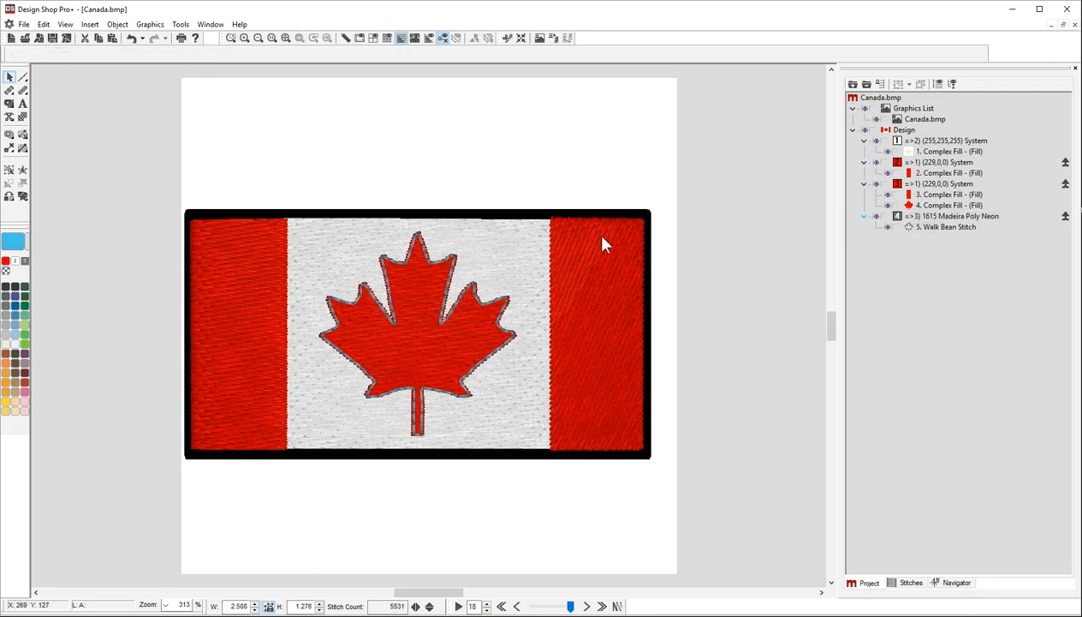
Zoom into the left bar's edge and open its Pull Comp properties for inspection.
{"action": "left_click", "coordinate": [502, 251]}
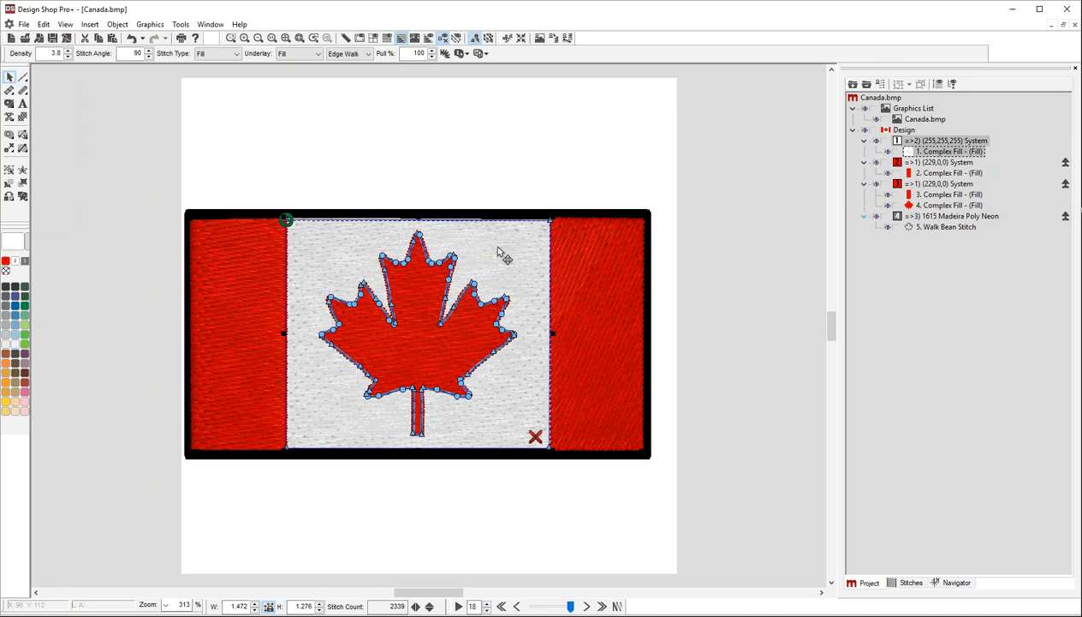
{"action": "left_click", "coordinate": [252, 276]}
{"action": "left_click", "coordinate": [323, 264]}
{"action": "left_click", "coordinate": [231, 37]}
{"action": "left_click_drag", "start_coordinate": [257, 189], "coordinate": [331, 291]}
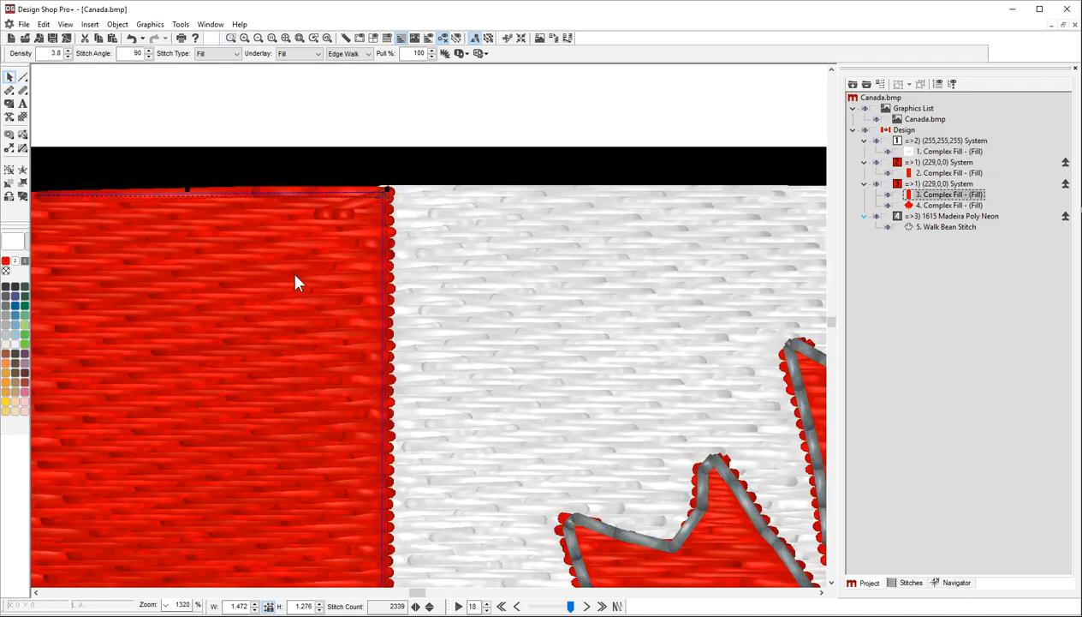
{"action": "double_click", "coordinate": [296, 250]}
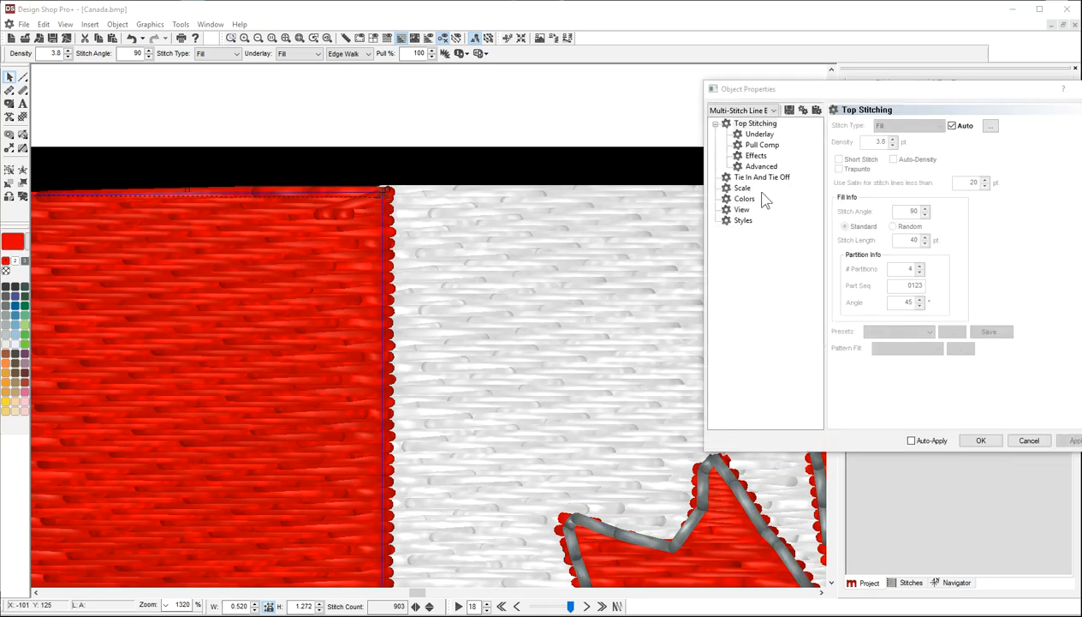
{"action": "left_click", "coordinate": [760, 144]}
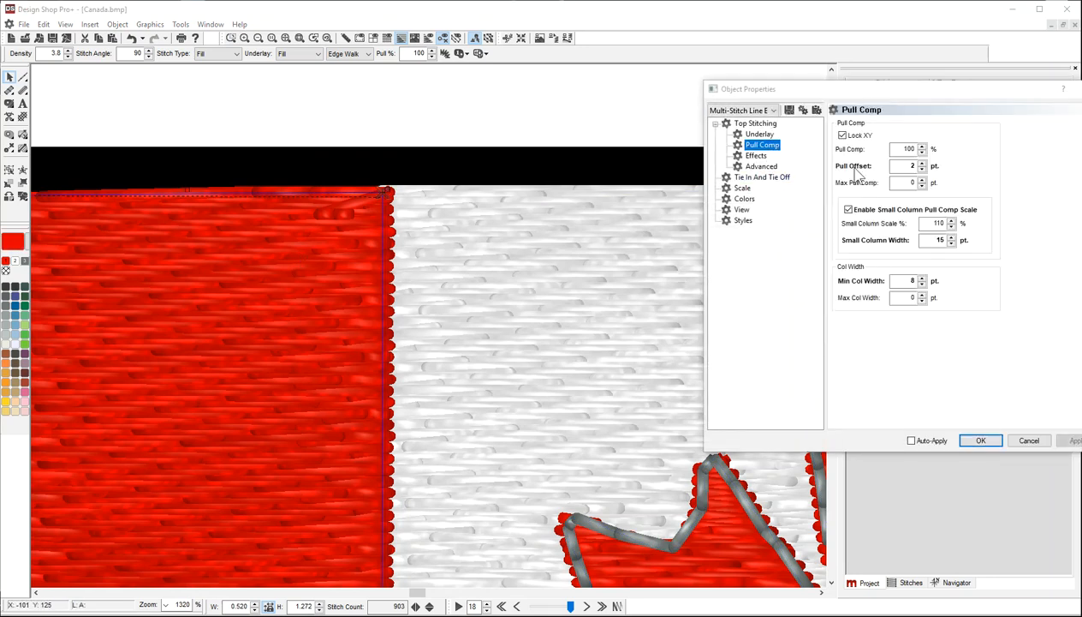
{"action": "left_click", "coordinate": [515, 261]}
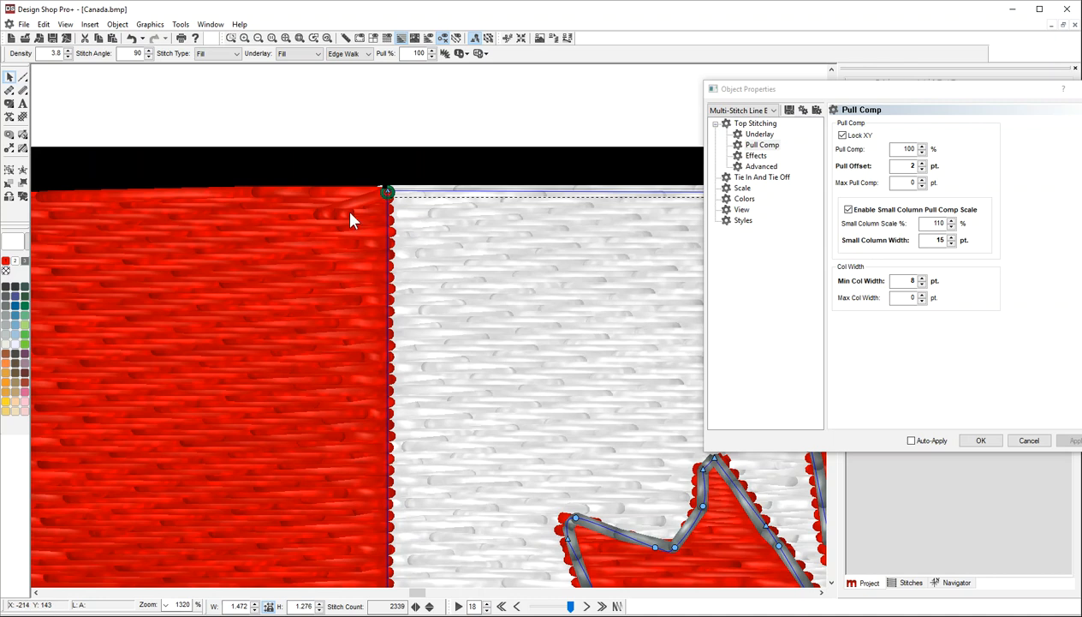